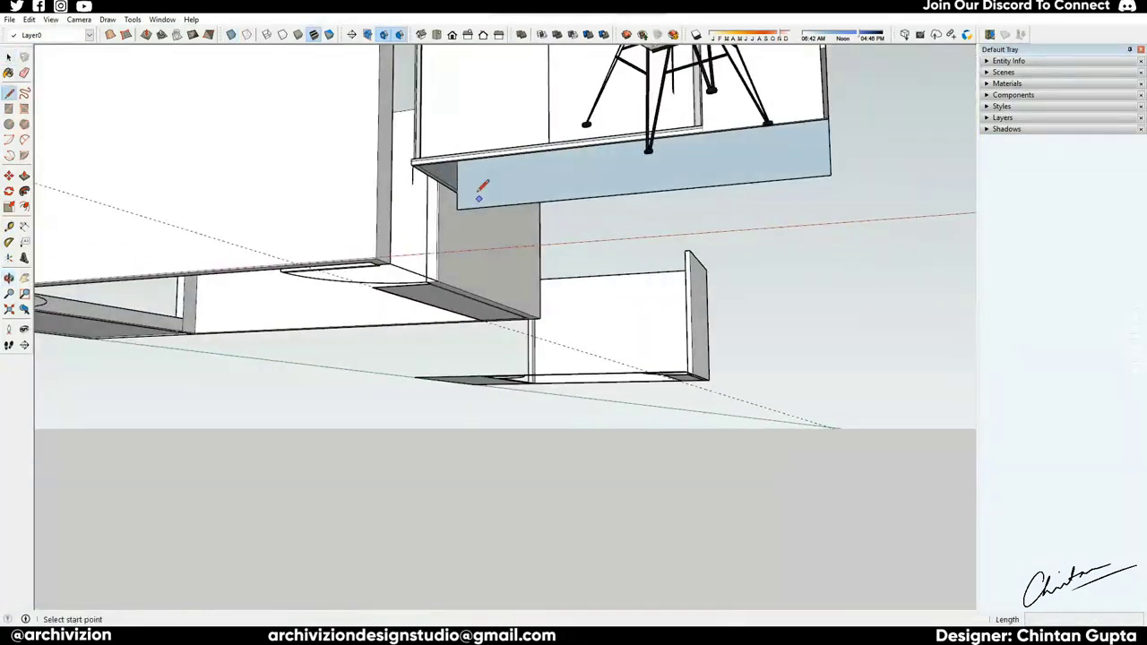
Step: Draw a new edge along the base of the cabinet unit
{"action": "left_click", "coordinate": [480, 198]}
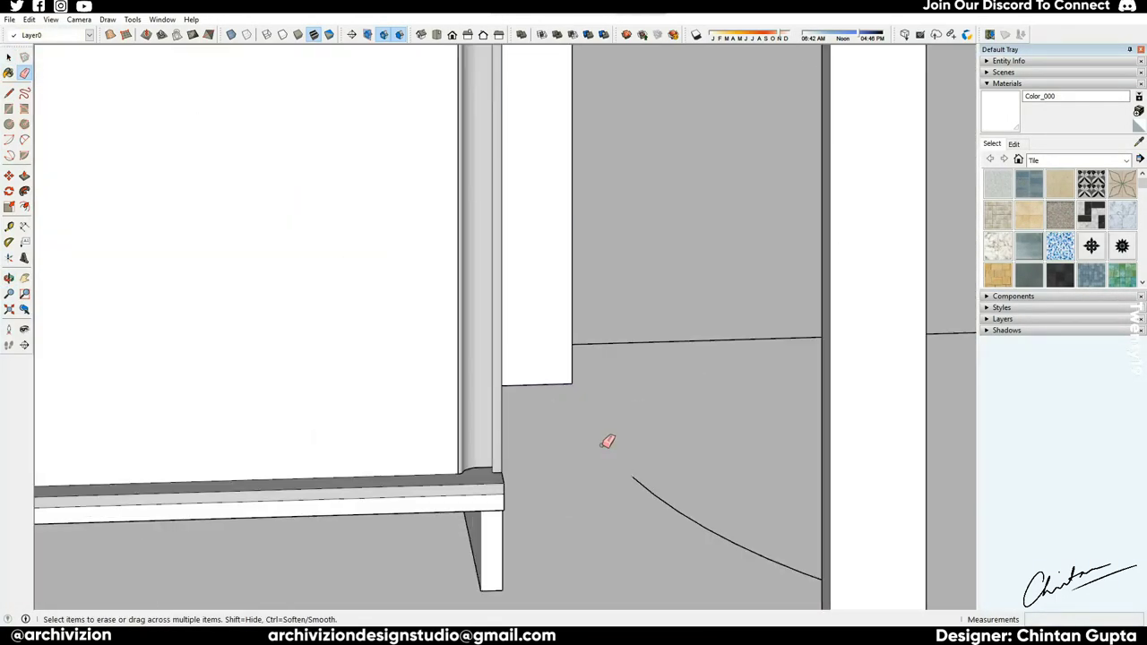
Step: Orbit the view to look across the bedroom floor
{"action": "middle_click_drag", "start_coordinate": [607, 441], "coordinate": [570, 411]}
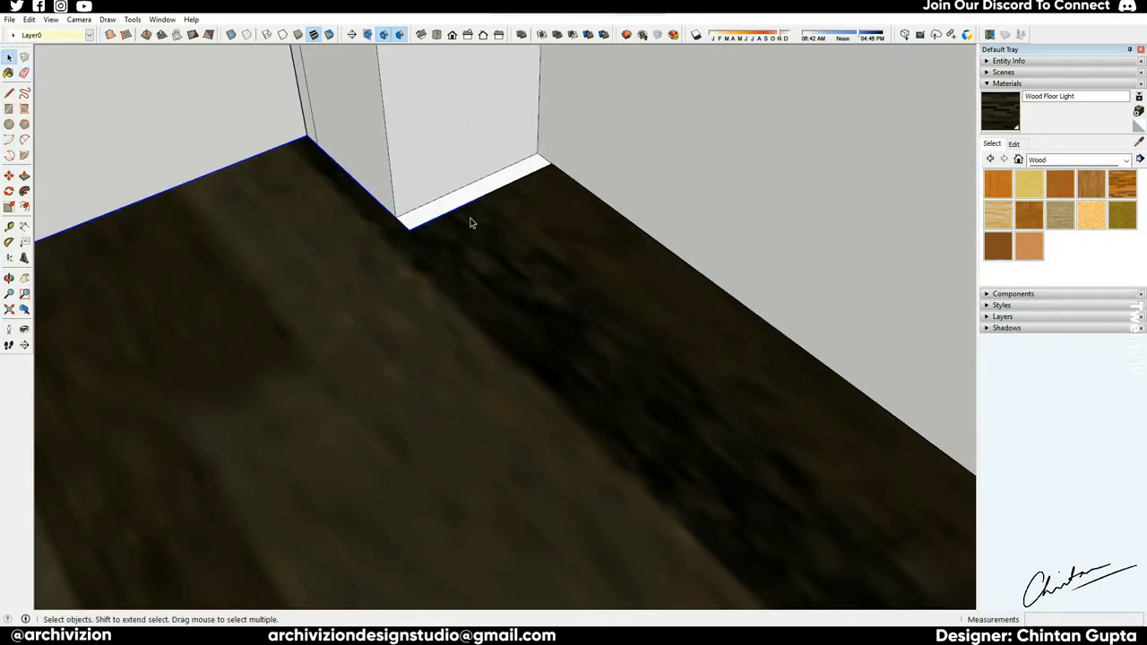
Step: Select the baseboard strip beside the TV unit, then begin repositioning the balcony floor texture
{"action": "left_click", "coordinate": [518, 284]}
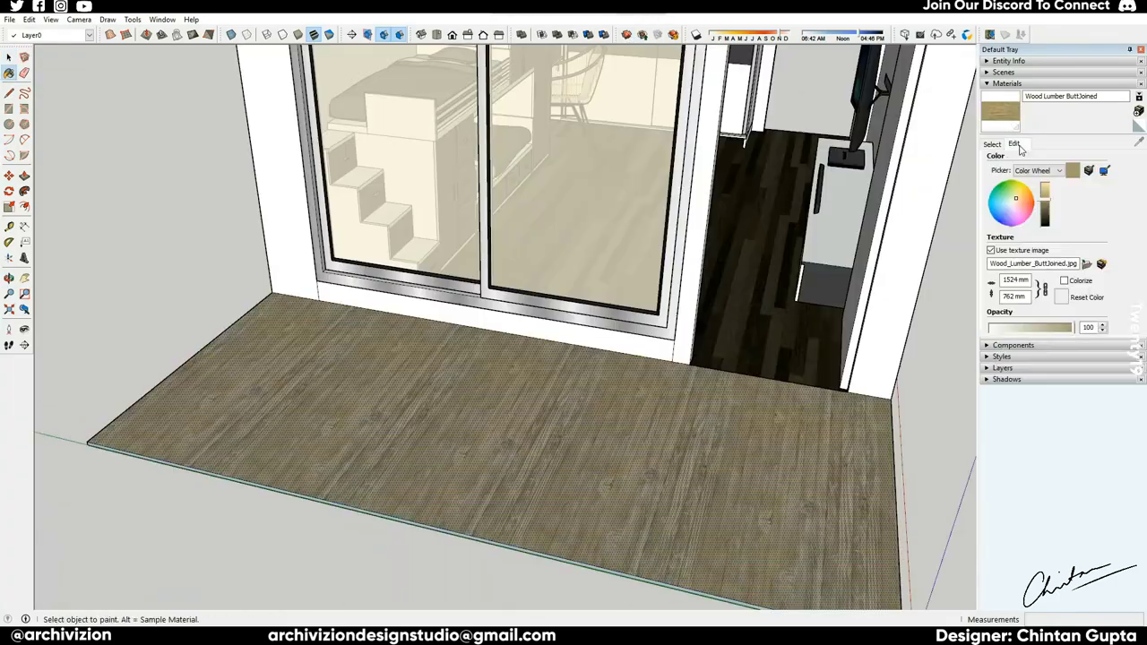
{"action": "left_click", "coordinate": [836, 427]}
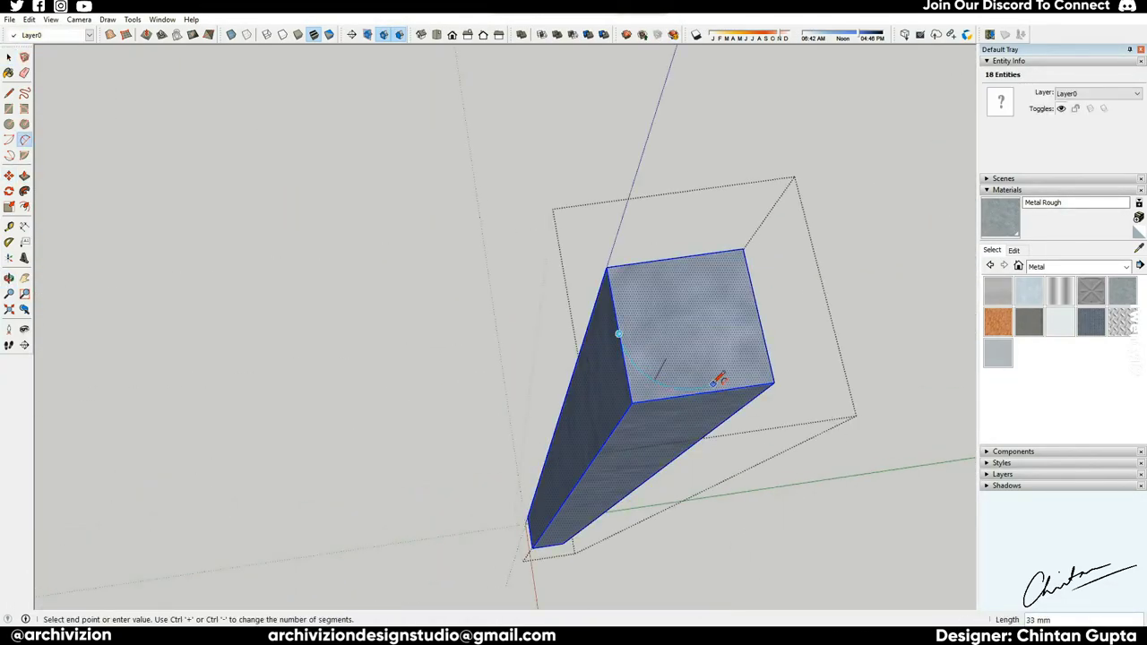
Step: Zoom the view in on the model
{"action": "scroll", "coordinate": [718, 380], "scroll_direction": "up", "scroll_amount": 4}
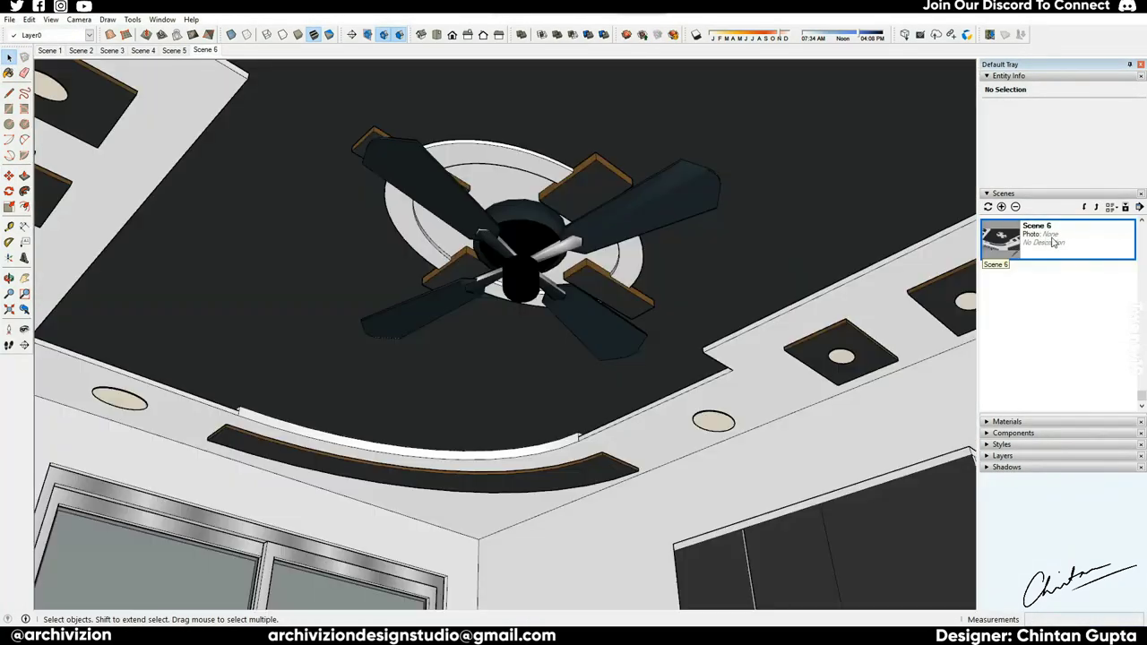
Step: Orbit the view down from the ceiling fan to a new angle
{"action": "middle_click_drag", "start_coordinate": [394, 377], "coordinate": [401, 261]}
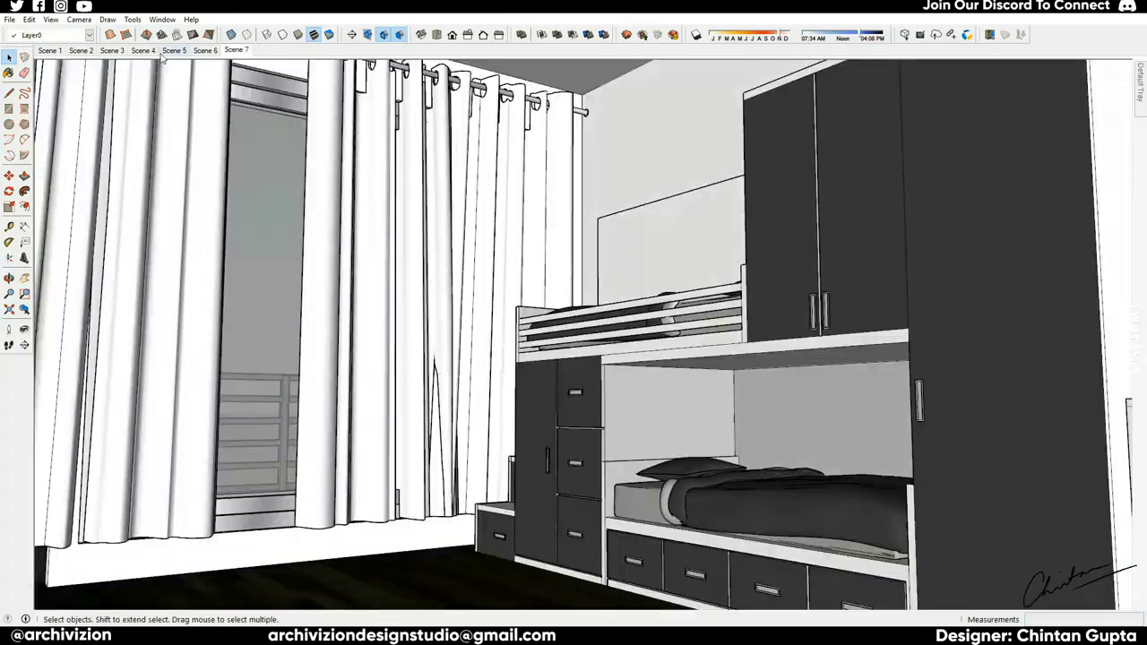
Step: Switch to the saved interior scene showing the loft bed, wardrobe and desk
{"action": "left_click", "coordinate": [145, 51]}
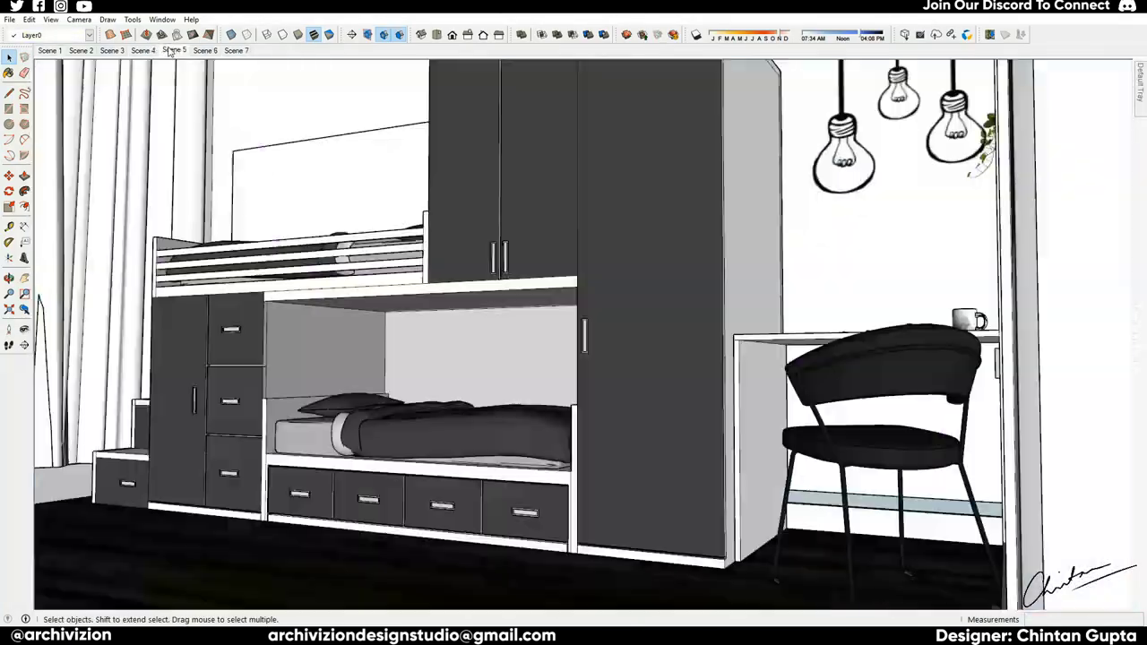